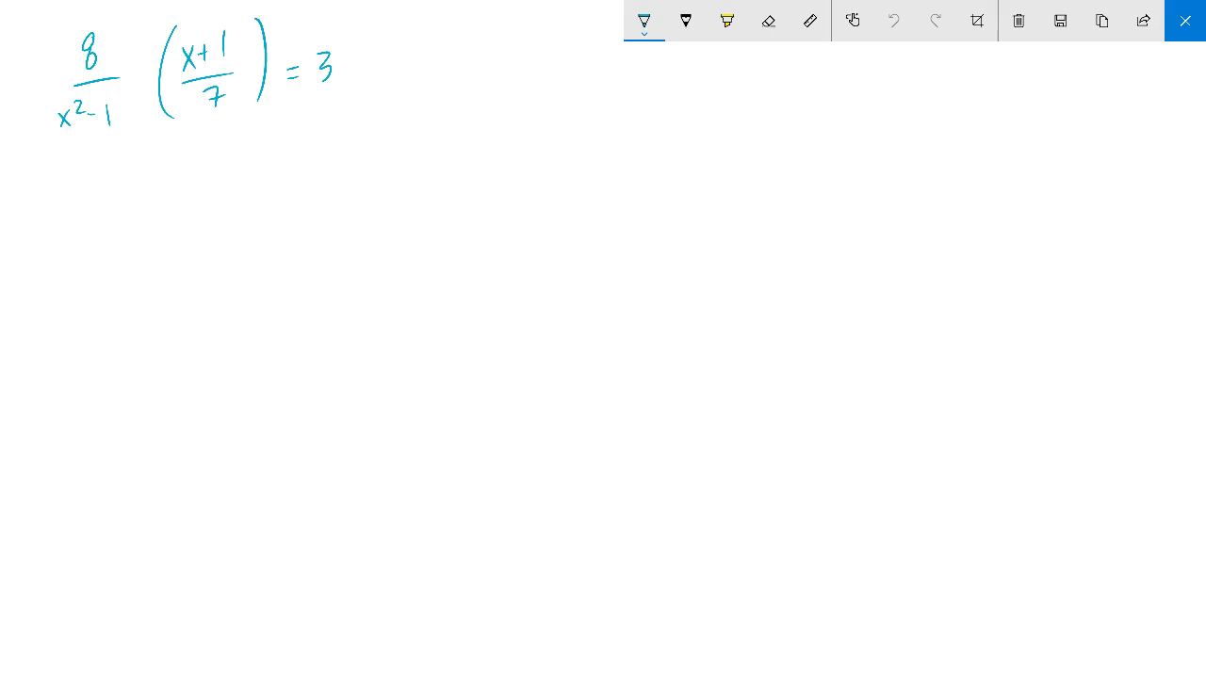
Step: Circle the x+1 numerator and the x²−1 denominator, then undo both circles
mouse_move(226, 23)
left_mouse_down()
mouse_move(241, 68)
mouse_move(219, 20)
left_mouse_up()
key("ctrl+z")
mouse_move(115, 91)
left_mouse_down()
mouse_move(57, 106)
mouse_move(83, 104)
left_mouse_up()
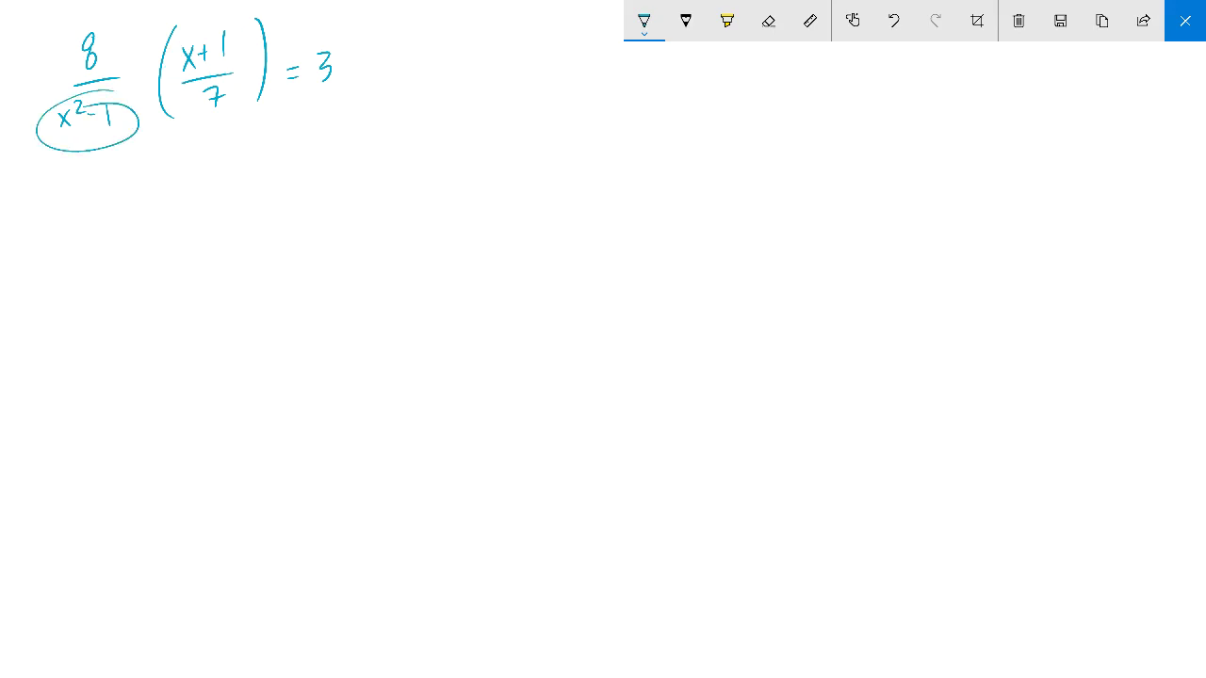
key("ctrl+z")
Step: Handwrite x² − 1 = (x+1)(x−1) at the top right beside the equation
mouse_move(491, 96)
left_mouse_down()
mouse_move(507, 118)
mouse_move(494, 121)
left_mouse_up()
left_click_drag(519, 81, 533, 91)
left_click_drag(533, 105, 572, 113)
mouse_move(633, 87)
left_mouse_down()
mouse_move(626, 115)
mouse_move(650, 111)
left_mouse_up()
mouse_move(648, 103)
left_mouse_down()
mouse_move(641, 114)
mouse_move(672, 110)
left_mouse_up()
mouse_move(680, 83)
left_mouse_down()
mouse_move(684, 113)
mouse_move(697, 114)
left_mouse_up()
left_click_drag(708, 98, 708, 109)
left_click_drag(724, 102, 731, 102)
left_click_drag(739, 89, 754, 118)
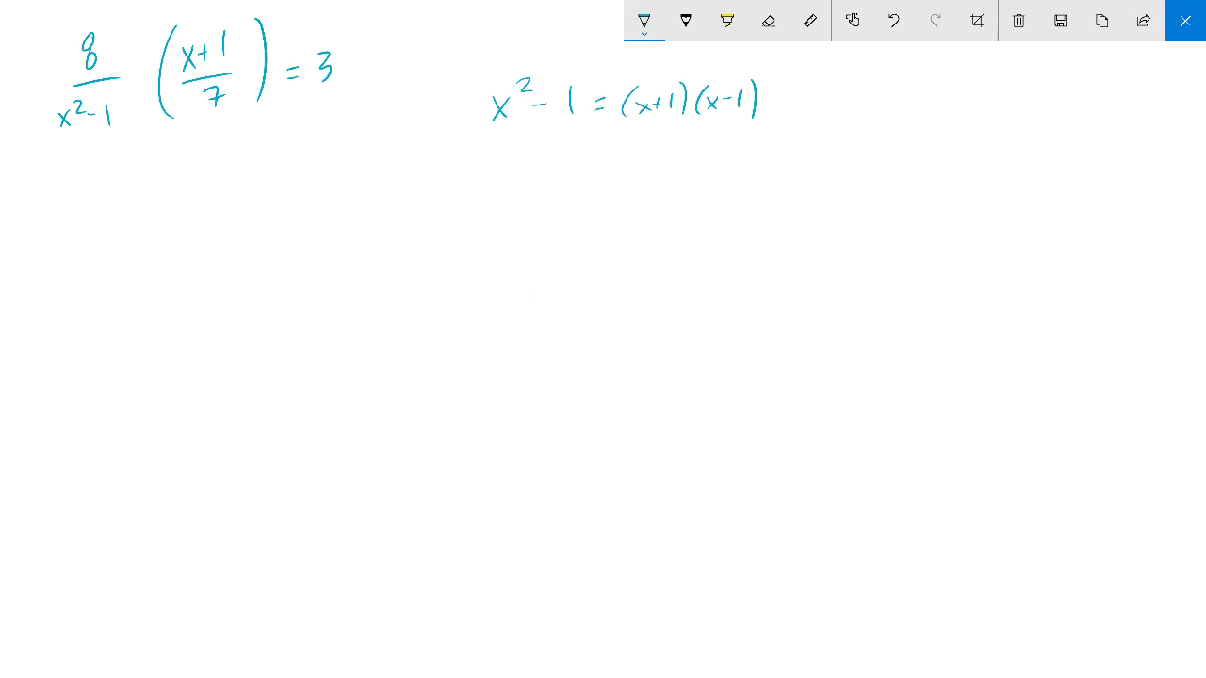
Step: Draw a down arrow and write 8 over (x+1)(x−1) below the equation
left_click_drag(157, 126, 160, 176)
mouse_move(82, 205)
left_mouse_down()
mouse_move(76, 221)
mouse_move(122, 247)
left_mouse_up()
mouse_move(43, 283)
left_mouse_down()
mouse_move(56, 292)
mouse_move(39, 314)
mouse_move(70, 285)
left_mouse_up()
left_click_drag(64, 281, 65, 294)
mouse_move(78, 275)
left_mouse_down()
mouse_move(79, 296)
mouse_move(100, 299)
left_mouse_up()
left_click_drag(105, 278, 146, 294)
Step: Add the bracketed fraction (x+1)/7 and = 3 to the rewritten equation
left_click_drag(192, 209, 179, 282)
mouse_move(201, 221)
left_mouse_down()
mouse_move(212, 240)
mouse_move(202, 239)
left_mouse_up()
mouse_move(221, 213)
left_mouse_down()
mouse_move(219, 236)
mouse_move(239, 238)
left_mouse_up()
mouse_move(199, 251)
left_mouse_down()
mouse_move(245, 244)
mouse_move(235, 262)
left_mouse_up()
left_click_drag(236, 262, 226, 281)
left_click_drag(270, 196, 266, 282)
left_click_drag(294, 234, 307, 231)
left_click_drag(293, 244, 328, 242)
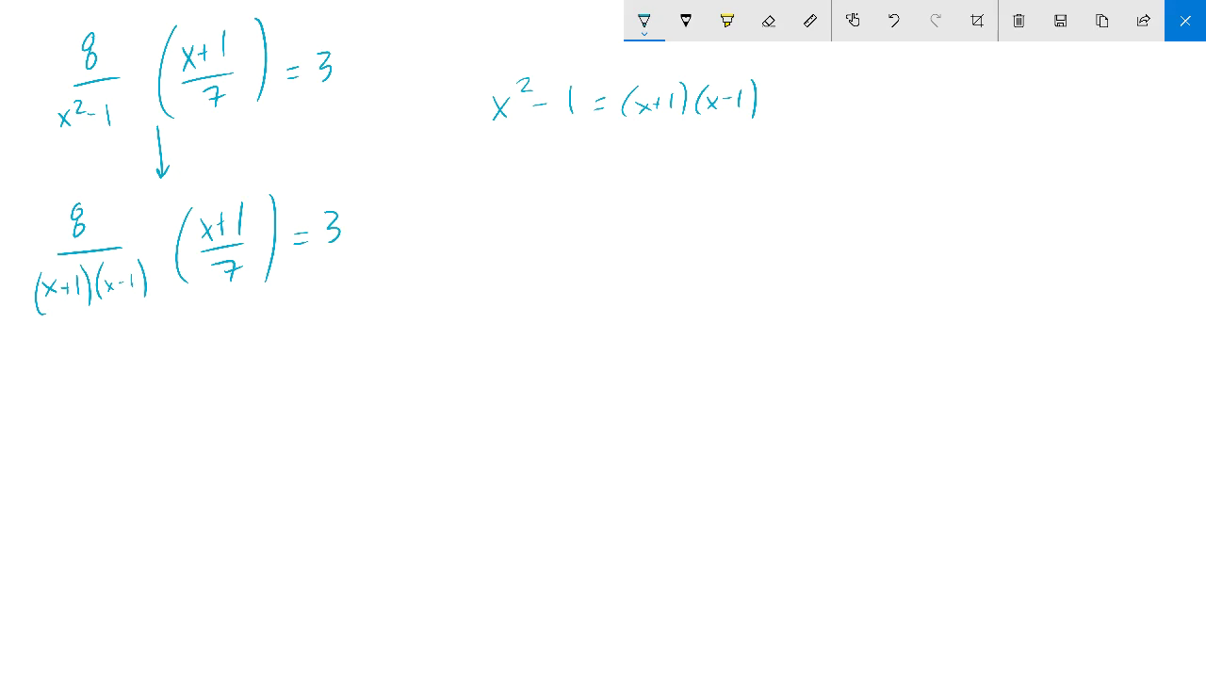
Step: Draw trial strike marks through both (x+1) terms and undo them
left_click_drag(38, 318, 89, 311)
mouse_move(199, 250)
left_mouse_down()
mouse_move(255, 236)
mouse_move(241, 239)
left_mouse_up()
key("ctrl+z")
key("ctrl+z")
key("ctrl+z")
Step: Cross out both (x+1) factors, then write 8/(7(x−1)) = 3 below an arrow
left_click_drag(38, 319, 87, 268)
left_click_drag(199, 242, 252, 203)
left_click_drag(169, 306, 166, 352)
left_click_drag(159, 340, 177, 340)
left_click_drag(105, 381, 98, 388)
left_click_drag(70, 437, 124, 427)
mouse_move(64, 460)
left_mouse_down()
mouse_move(82, 473)
mouse_move(66, 485)
mouse_move(45, 457)
mouse_move(39, 485)
left_mouse_up()
mouse_move(64, 443)
left_mouse_down()
mouse_move(59, 484)
mouse_move(103, 463)
left_mouse_up()
mouse_move(123, 451)
left_mouse_down()
mouse_move(123, 471)
mouse_move(138, 473)
left_mouse_up()
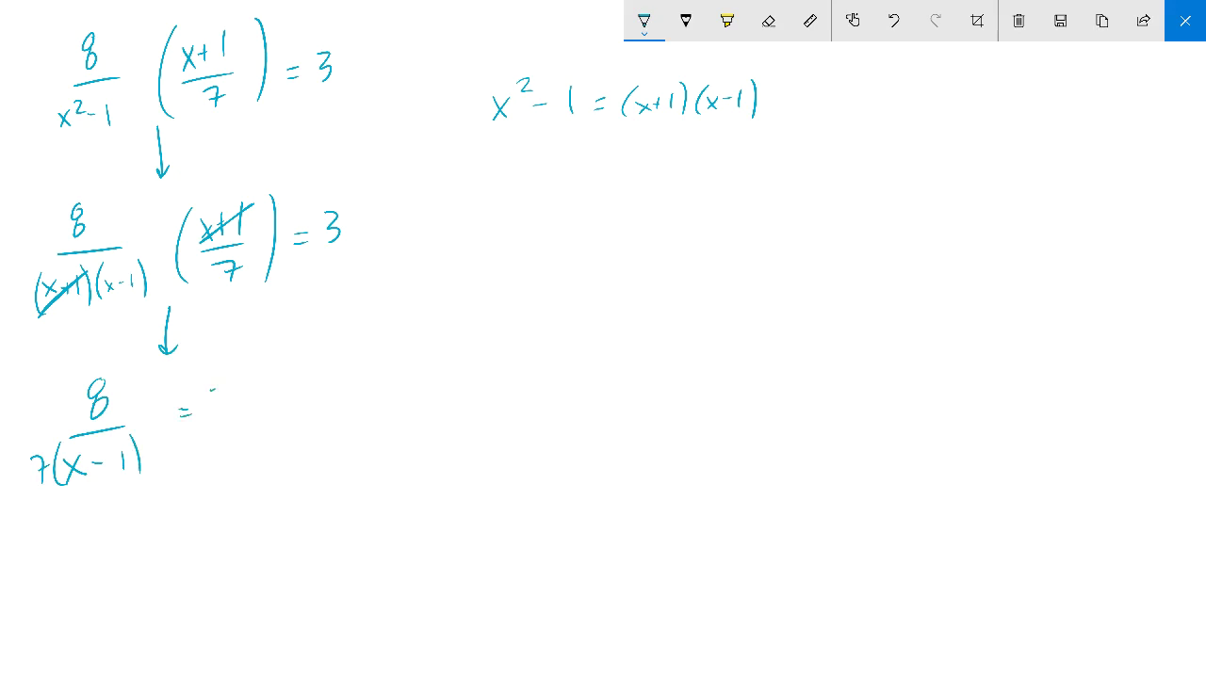
left_click_drag(212, 389, 213, 416)
Step: Add another down arrow and write the expanded line 8/(7x−7) = 3
left_click_drag(176, 463, 177, 502)
left_click_drag(170, 482, 189, 483)
left_click_drag(121, 523, 119, 528)
mouse_move(104, 569)
left_mouse_down()
mouse_move(146, 567)
mouse_move(101, 617)
mouse_move(145, 598)
left_mouse_up()
mouse_move(148, 580)
left_mouse_down()
mouse_move(156, 603)
mouse_move(205, 554)
mouse_move(228, 566)
left_mouse_up()
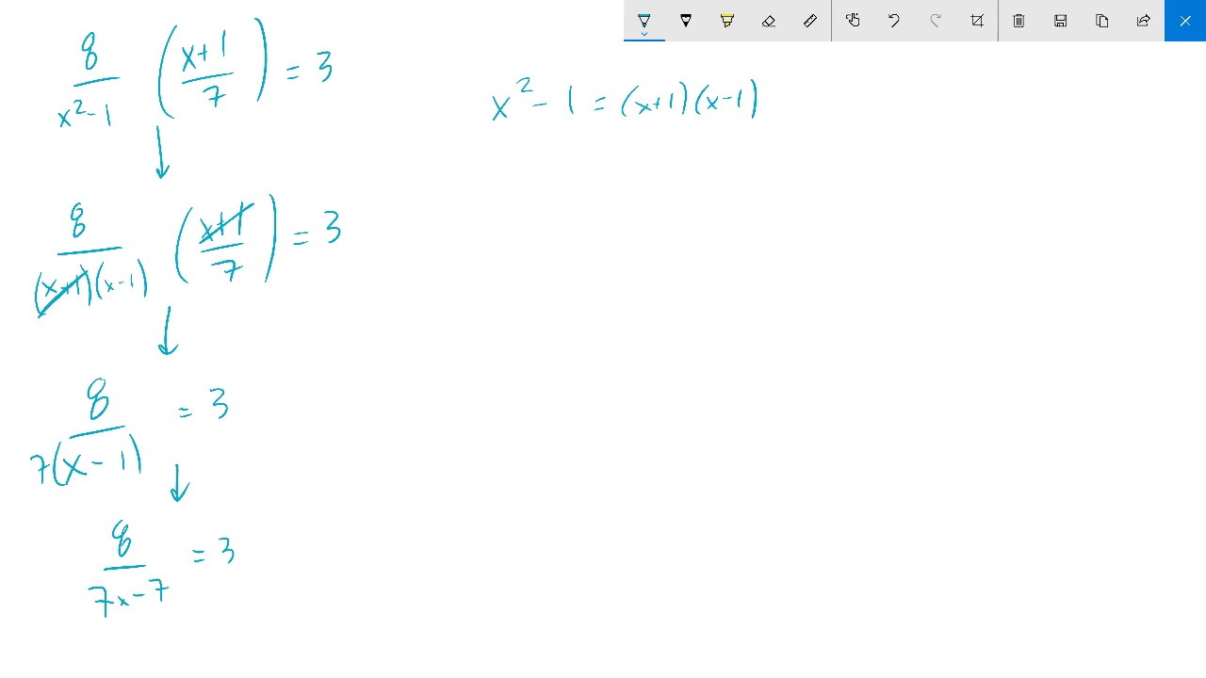
Step: Write 7x−7 as the left multiplier, bracket the fraction and strike its denominator
mouse_move(13, 547)
left_mouse_down()
mouse_move(21, 566)
mouse_move(70, 555)
left_mouse_up()
left_click_drag(103, 518, 100, 620)
left_click_drag(162, 506, 166, 612)
left_click_drag(12, 583, 79, 535)
left_click_drag(164, 572, 102, 623)
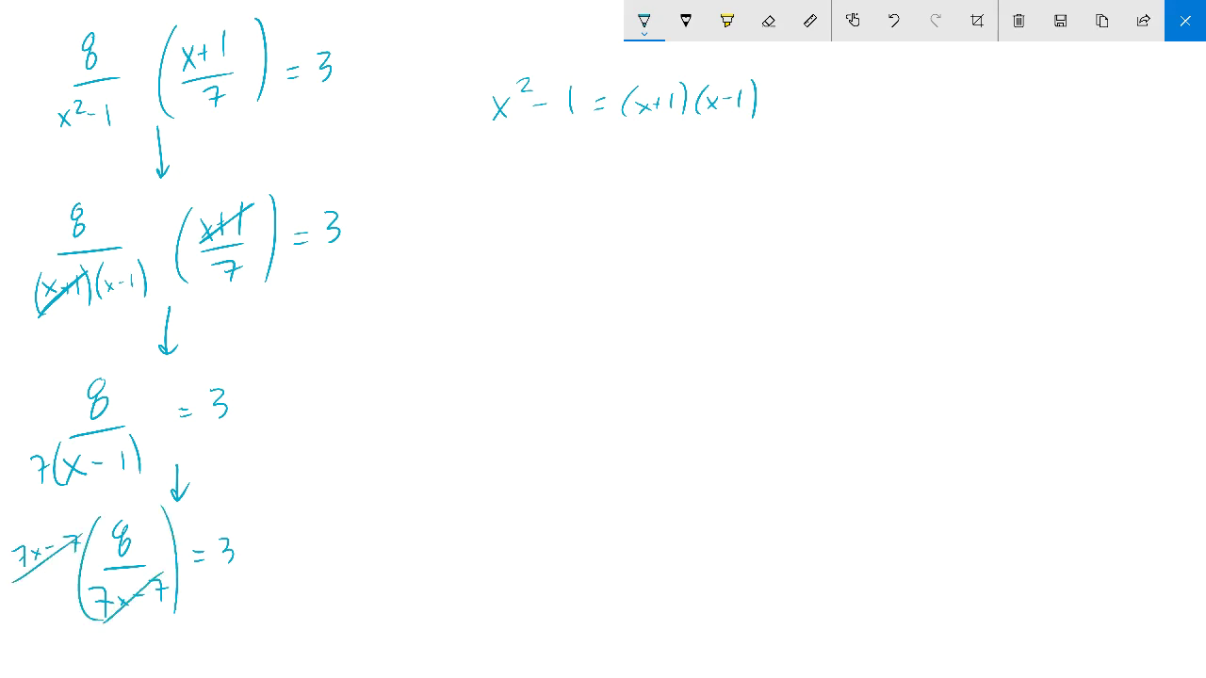
Step: Write 3(7x−7) on the right side, then an arrow and 8 =
left_click_drag(264, 524, 254, 566)
mouse_move(268, 537)
left_mouse_down()
mouse_move(271, 560)
mouse_move(284, 547)
left_mouse_up()
mouse_move(292, 541)
left_mouse_down()
mouse_move(347, 558)
mouse_move(484, 537)
left_mouse_up()
mouse_move(468, 528)
left_mouse_down()
mouse_move(474, 546)
mouse_move(513, 539)
mouse_move(521, 521)
mouse_move(554, 530)
left_mouse_up()
left_click_drag(541, 538, 556, 537)
Step: Draw arrows distributing the 3 over 7x−7 and finish with 8 = 21x − 21
left_click_drag(238, 527, 274, 511)
mouse_move(264, 503)
left_mouse_down()
mouse_move(273, 494)
mouse_move(328, 519)
left_mouse_up()
left_click_drag(323, 511, 335, 514)
left_click_drag(583, 524, 599, 549)
mouse_move(610, 512)
left_mouse_down()
mouse_move(610, 545)
mouse_move(633, 543)
left_mouse_up()
mouse_move(631, 526)
left_mouse_down()
mouse_move(619, 545)
mouse_move(692, 536)
left_mouse_up()
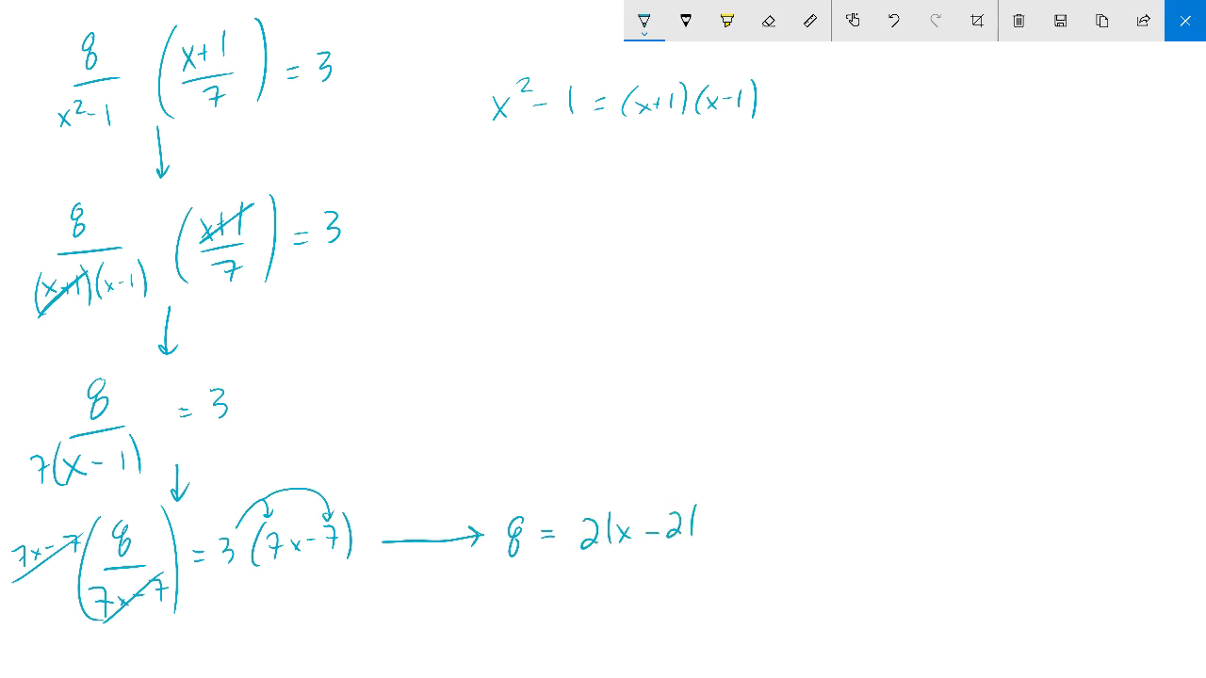
Step: Add +21 to both sides, then draw an arrow and write 29 =
mouse_move(651, 554)
left_mouse_down()
mouse_move(650, 582)
mouse_move(686, 575)
left_mouse_up()
left_click_drag(498, 571, 510, 586)
left_click_drag(516, 569, 516, 584)
left_click_drag(719, 533, 764, 538)
mouse_move(758, 528)
left_mouse_down()
mouse_move(759, 544)
mouse_move(812, 524)
mouse_move(816, 541)
left_mouse_up()
left_click_drag(836, 511, 834, 541)
left_click_drag(853, 518, 859, 518)
left_click_drag(853, 525, 901, 533)
Step: Write 21x and divide both sides by 21
mouse_move(912, 499)
left_mouse_down()
mouse_move(910, 530)
mouse_move(931, 524)
left_mouse_up()
mouse_move(930, 507)
left_mouse_down()
mouse_move(919, 524)
mouse_move(927, 538)
mouse_move(897, 577)
mouse_move(907, 581)
left_mouse_up()
left_click_drag(787, 550, 831, 546)
left_click_drag(801, 564, 814, 576)
left_click_drag(820, 559, 820, 579)
Step: Draw an arrow, write the answer x = 29/21 and circle it
left_click_drag(944, 530, 961, 534)
mouse_move(954, 522)
left_mouse_down()
mouse_move(948, 539)
mouse_move(960, 524)
left_mouse_up()
left_click_drag(963, 529, 1040, 530)
mouse_move(1037, 516)
left_mouse_down()
mouse_move(1024, 529)
mouse_move(1115, 525)
left_mouse_up()
left_click_drag(1076, 539, 1091, 552)
left_click_drag(1100, 536, 1100, 554)
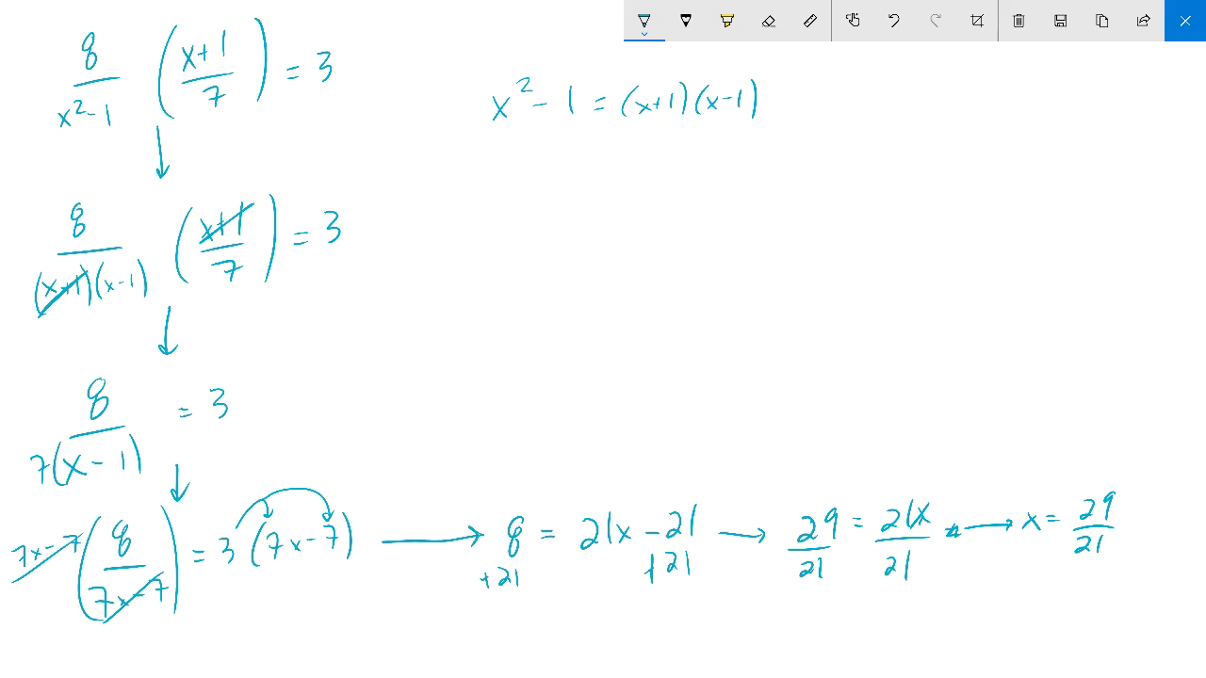
mouse_move(1120, 482)
left_mouse_down()
mouse_move(1072, 492)
mouse_move(1111, 478)
left_mouse_up()
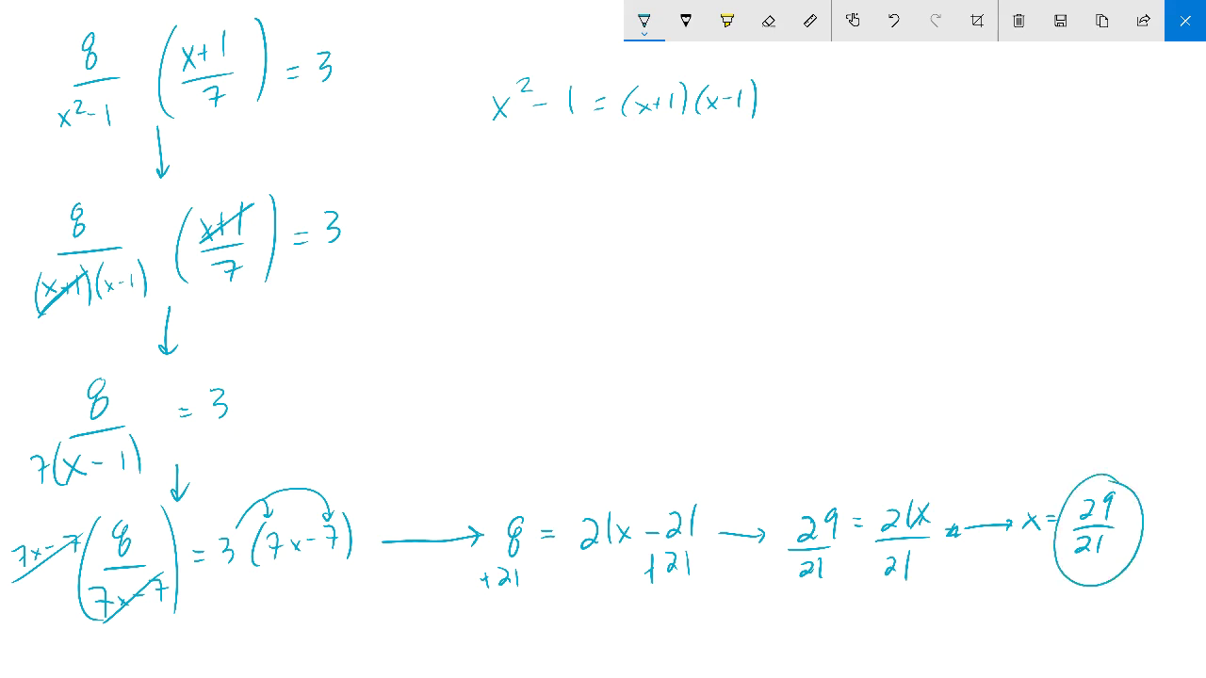